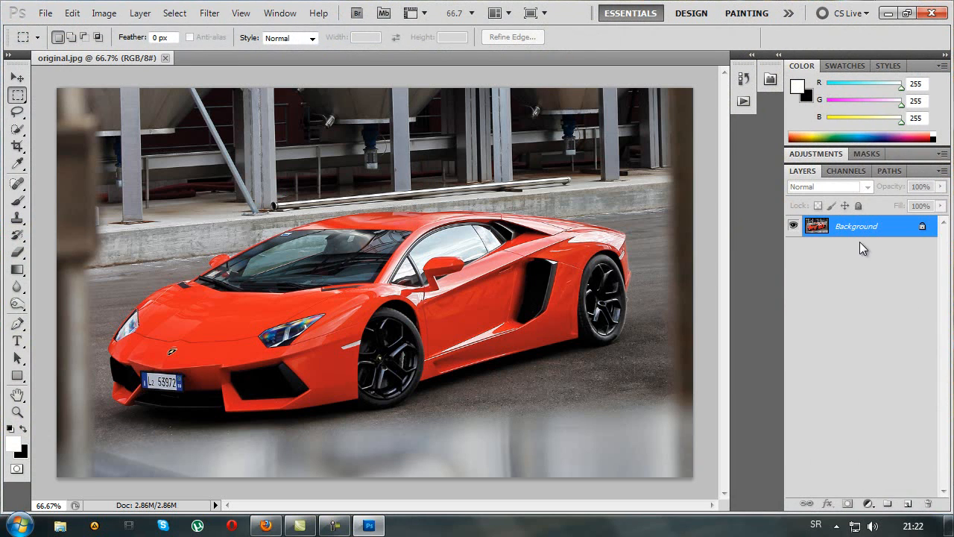
# Apply Add Noise at 4.8% with uniform distribution to a duplicate of the Background layer, keeping the original layer hidden
pyautogui.moveTo(860, 241); pyautogui.dragTo(907, 504)
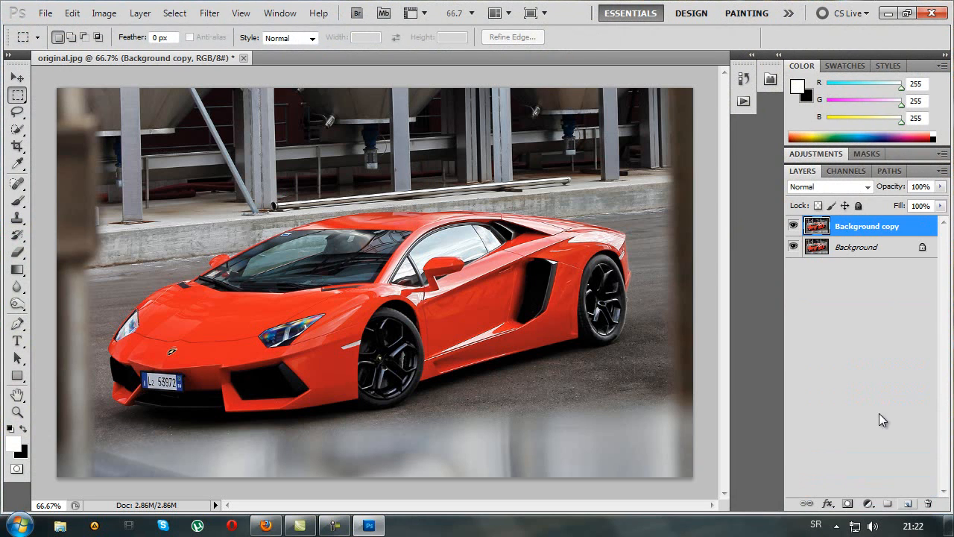
pyautogui.click(793, 246)
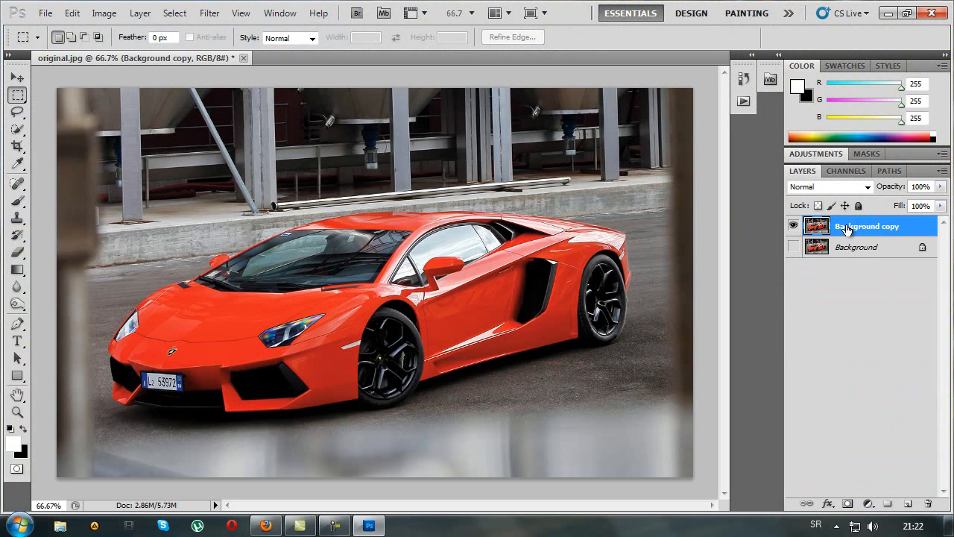
pyautogui.click(208, 13)
pyautogui.moveTo(311, 193)
pyautogui.click(390, 186)
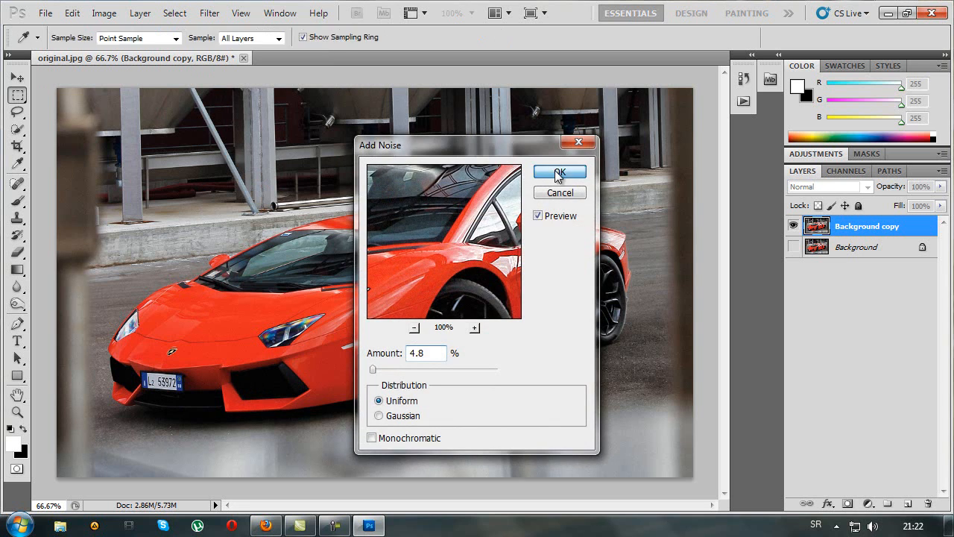
pyautogui.click(558, 173)
# Raise the contrast of the duplicated car layer to 65 with Brightness/Contrast
pyautogui.click(97, 13)
pyautogui.moveTo(187, 51)
pyautogui.click(291, 51)
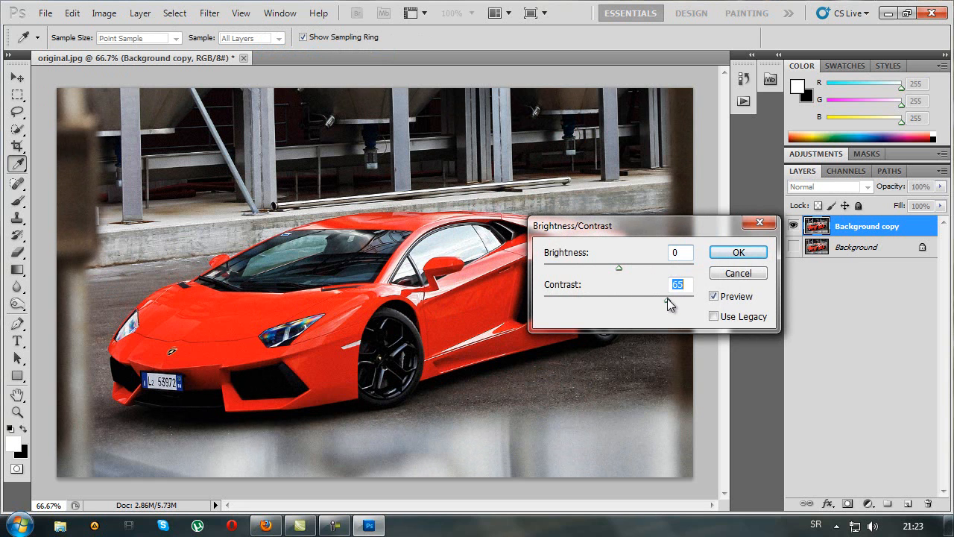
pyautogui.click(735, 252)
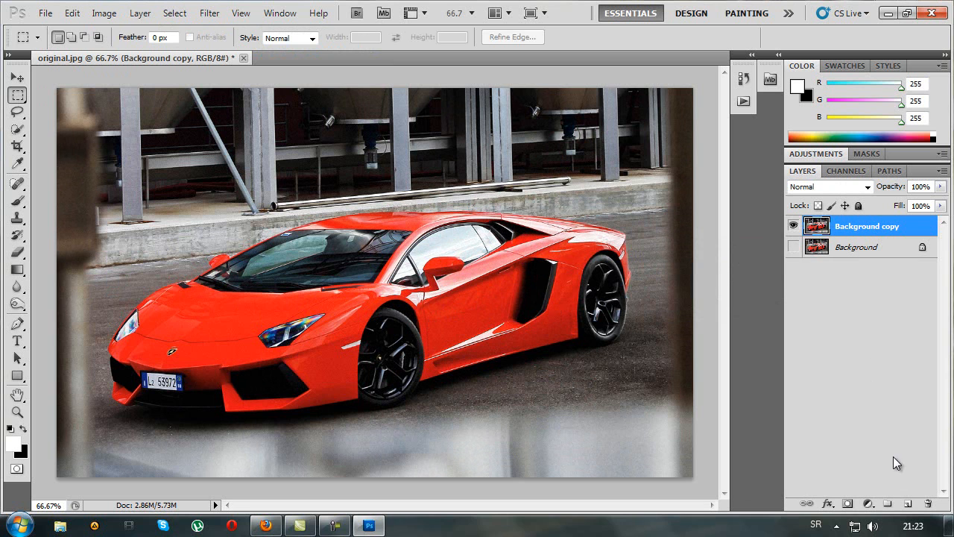
# Add a new layer and set the foreground colour to pure red, ff0000, for the Gradient tool
pyautogui.click(909, 504)
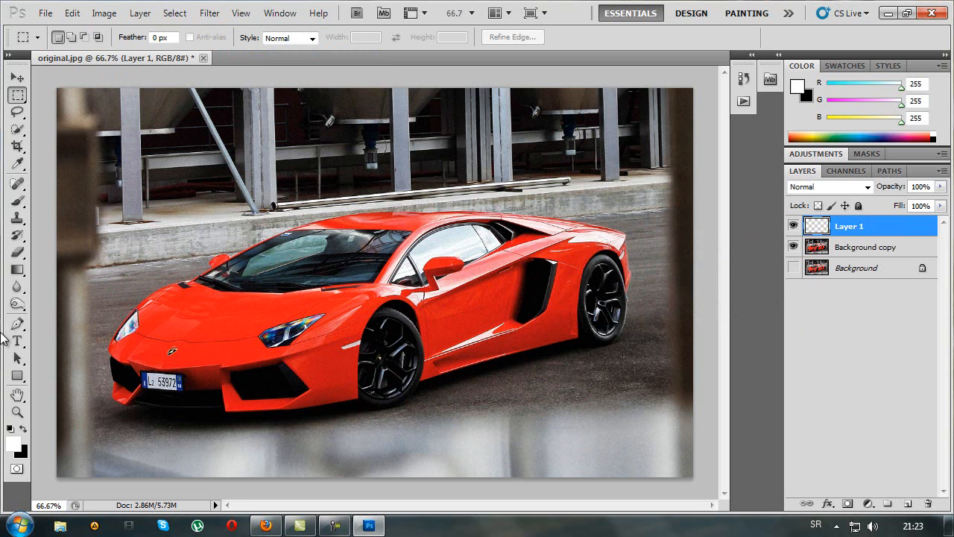
pyautogui.click(17, 269)
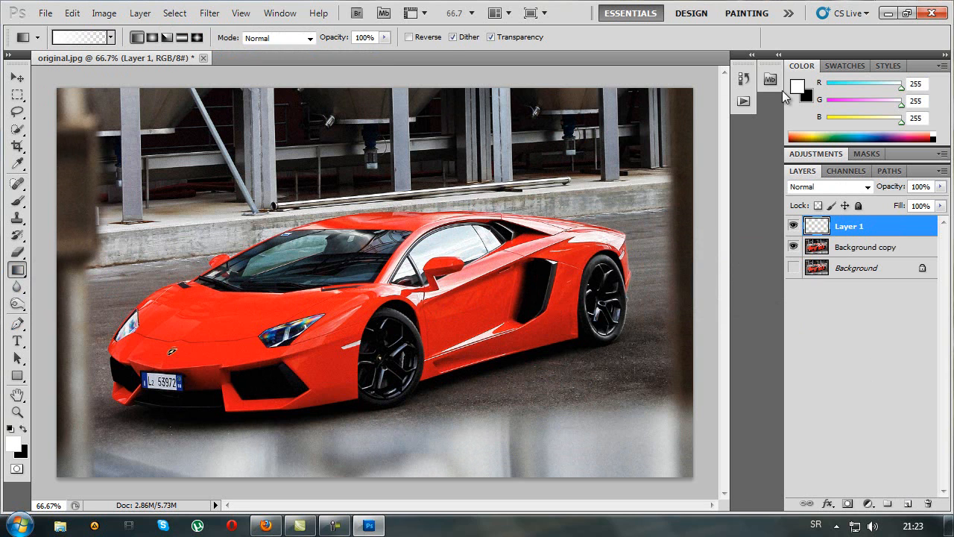
pyautogui.click(796, 87)
pyautogui.moveTo(479, 363); pyautogui.dragTo(486, 415)
pyautogui.moveTo(453, 207); pyautogui.dragTo(486, 188)
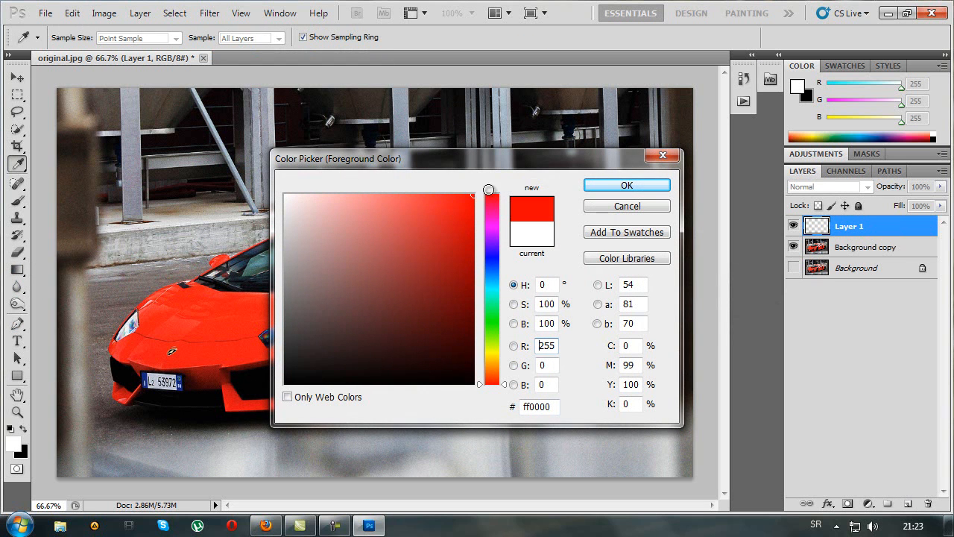
pyautogui.click(650, 191)
# Draw red-to-transparent gradients inward from the photo's lower-left and upper-right sides, and set the layer's blend mode to Lighten
pyautogui.click(110, 37)
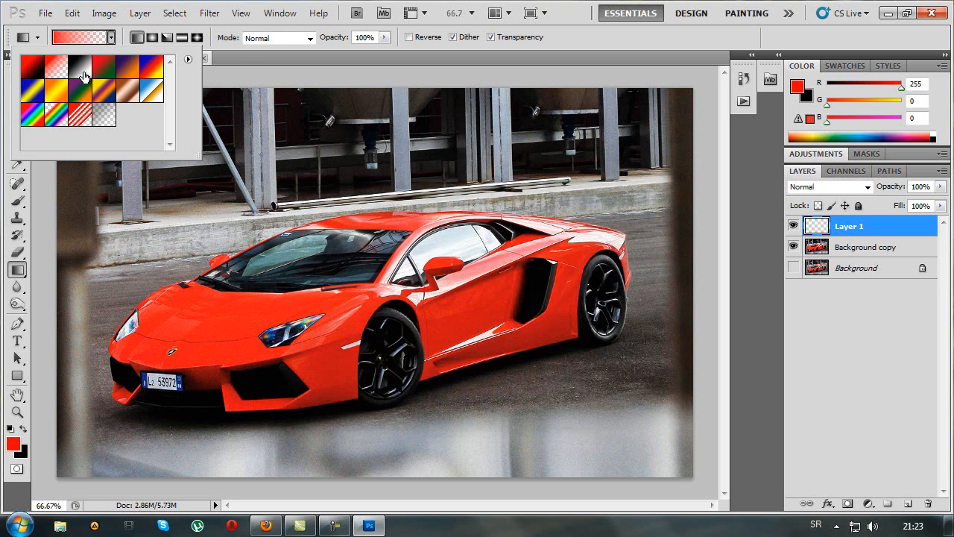
pyautogui.click(110, 37)
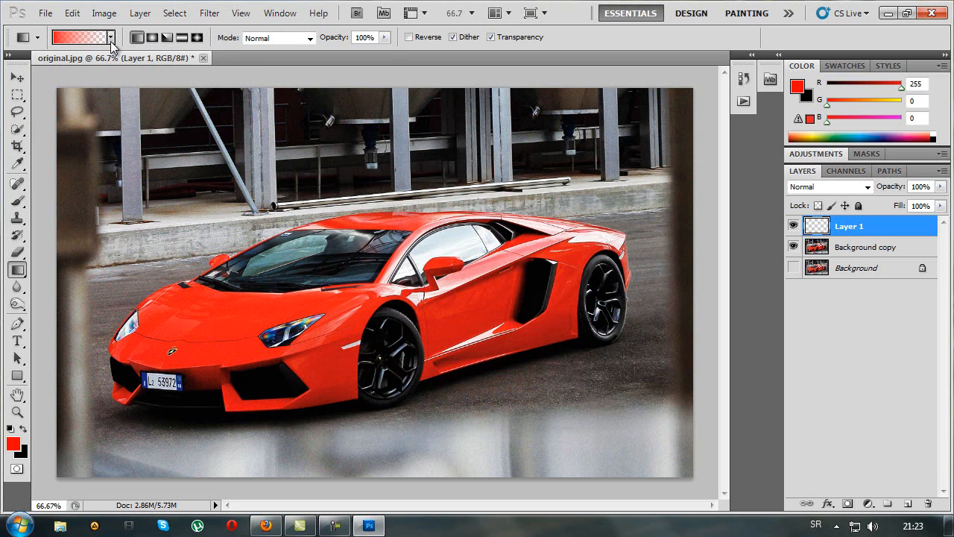
pyautogui.click(239, 13)
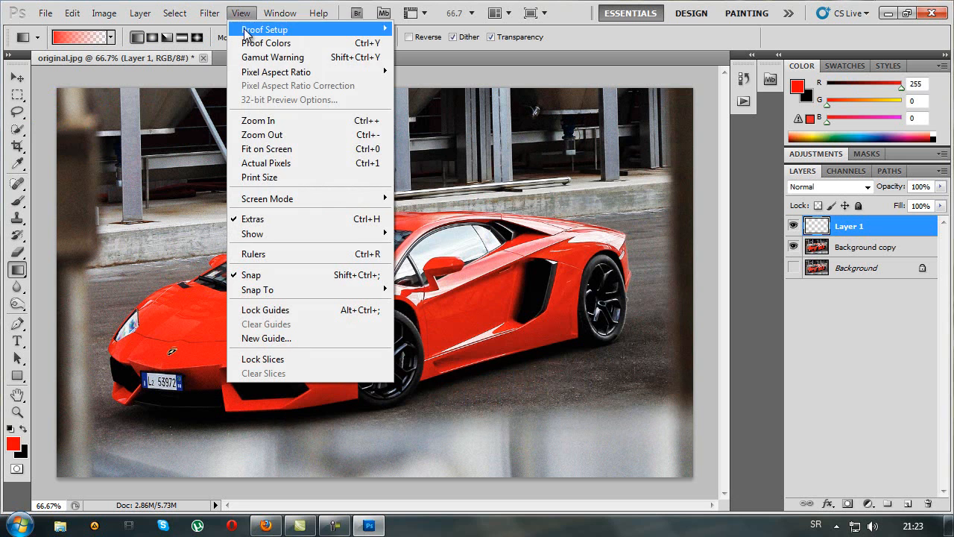
pyautogui.click(295, 135)
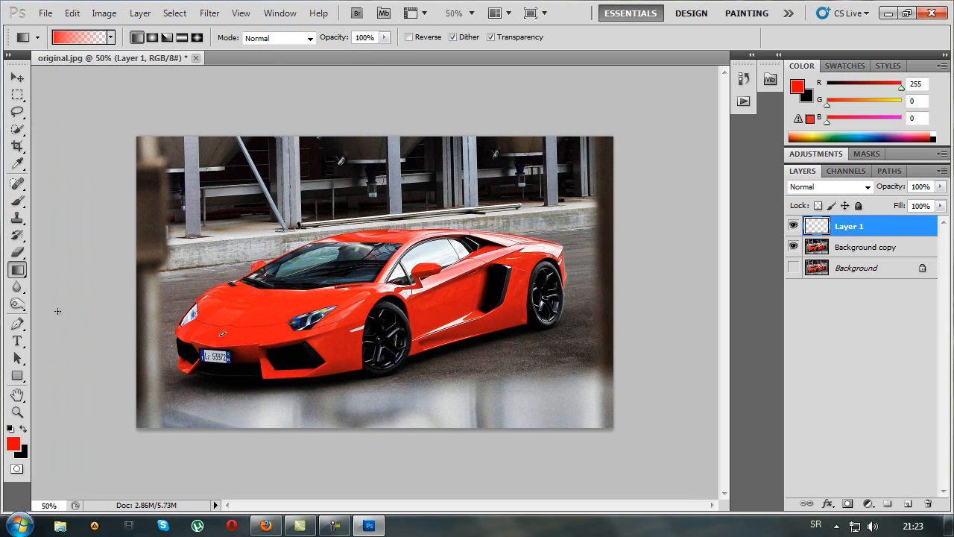
pyautogui.moveTo(177, 327); pyautogui.dragTo(182, 326)
pyautogui.moveTo(670, 172); pyautogui.dragTo(561, 191)
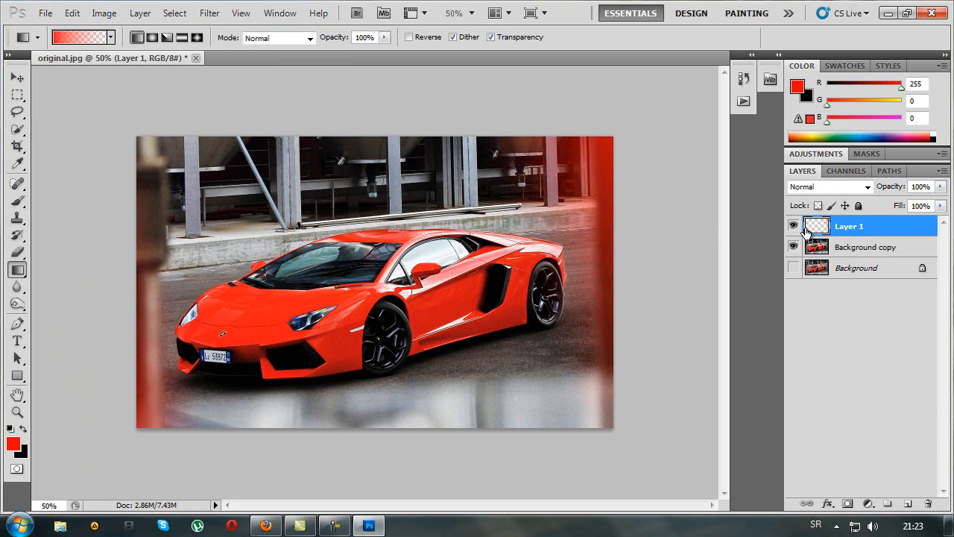
pyautogui.click(850, 188)
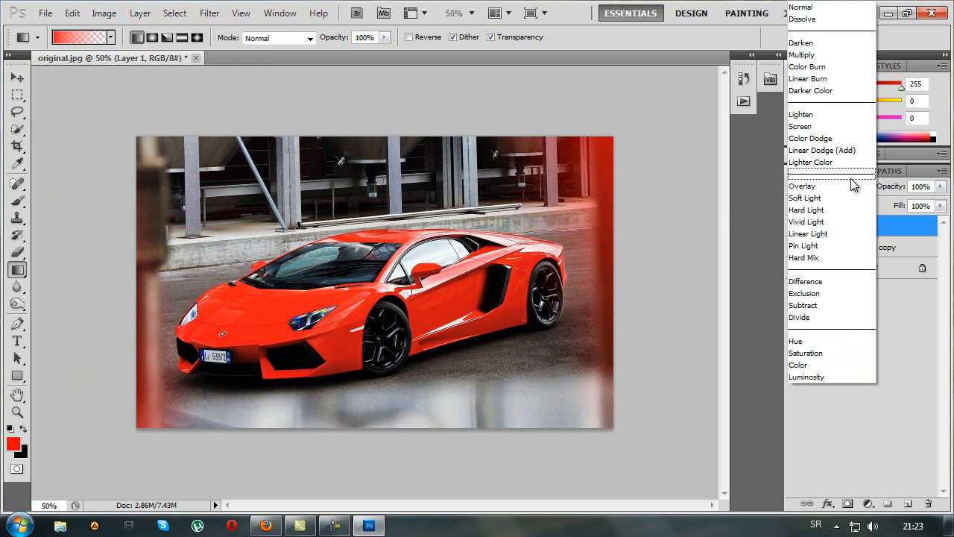
pyautogui.click(831, 116)
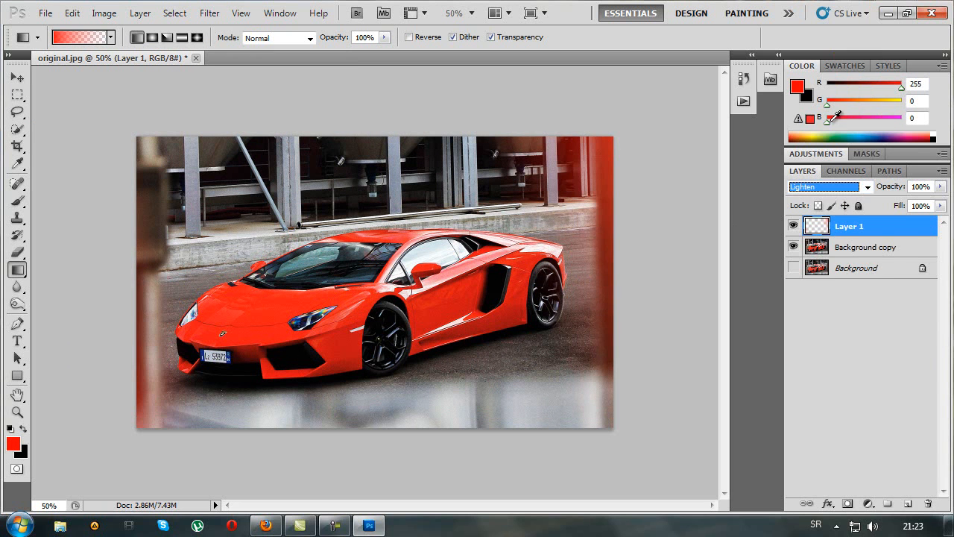
# Add another new layer and set the foreground colour to orange, ff9c00
pyautogui.click(908, 504)
pyautogui.click(797, 88)
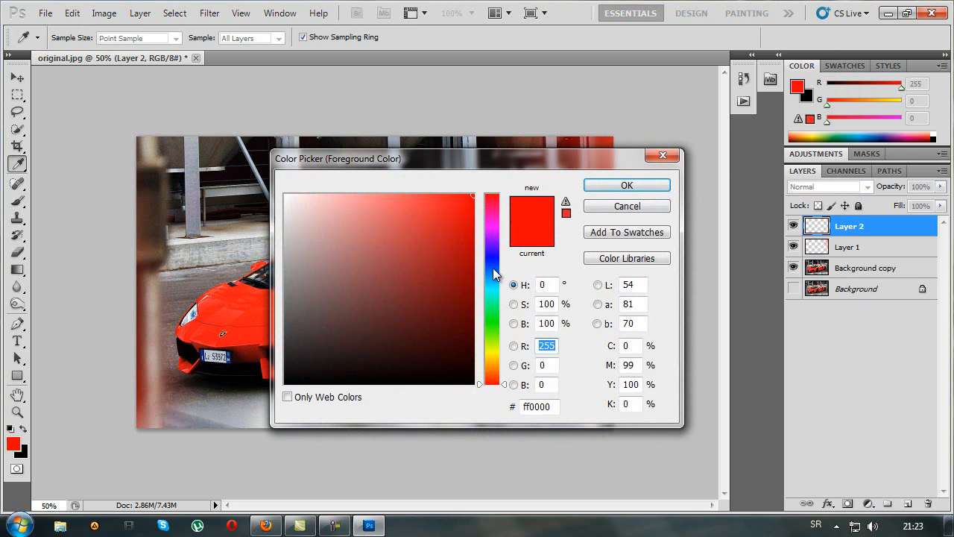
pyautogui.moveTo(503, 378); pyautogui.dragTo(502, 365)
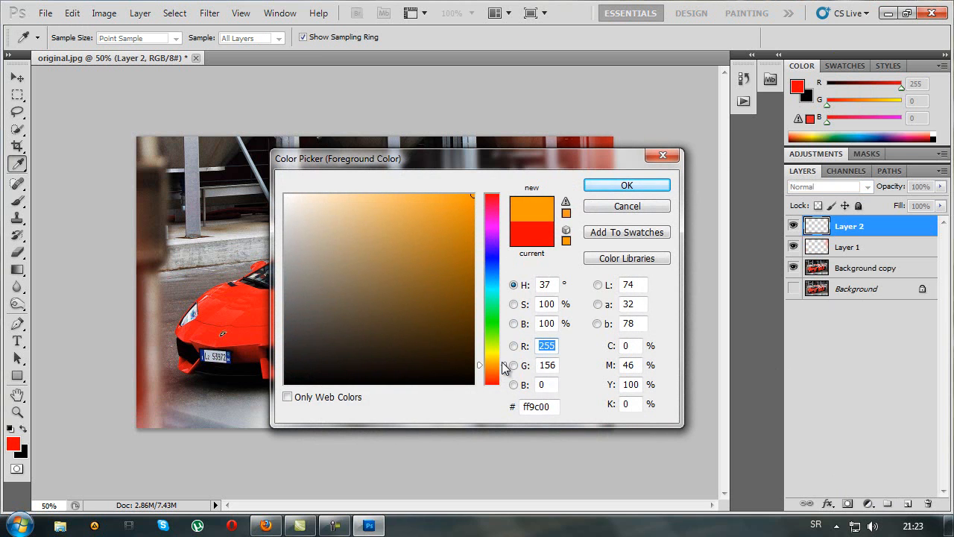
pyautogui.click(628, 186)
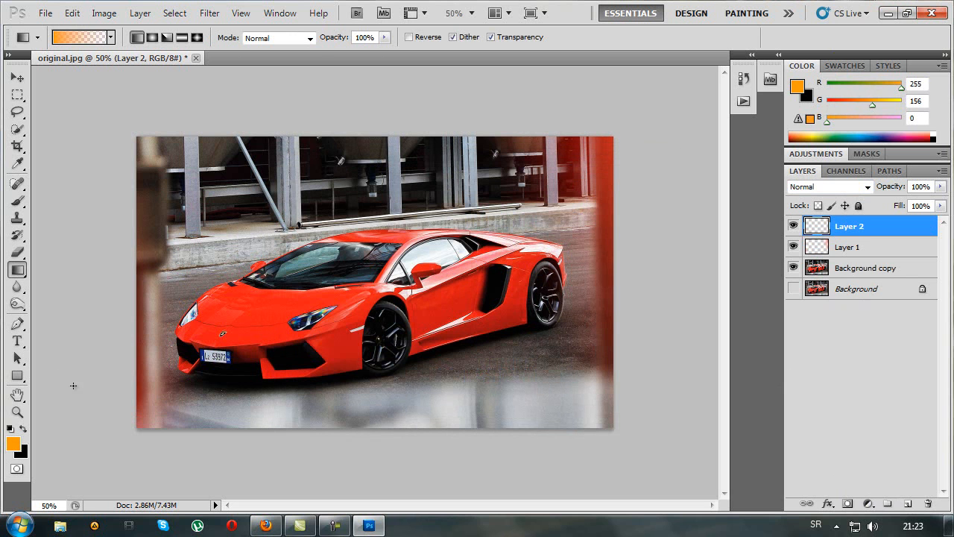
# Draw orange-to-transparent gradients over the photo's left and right edges, and set the layer's blend mode to Linear Dodge (Add)
pyautogui.moveTo(149, 363); pyautogui.dragTo(191, 351)
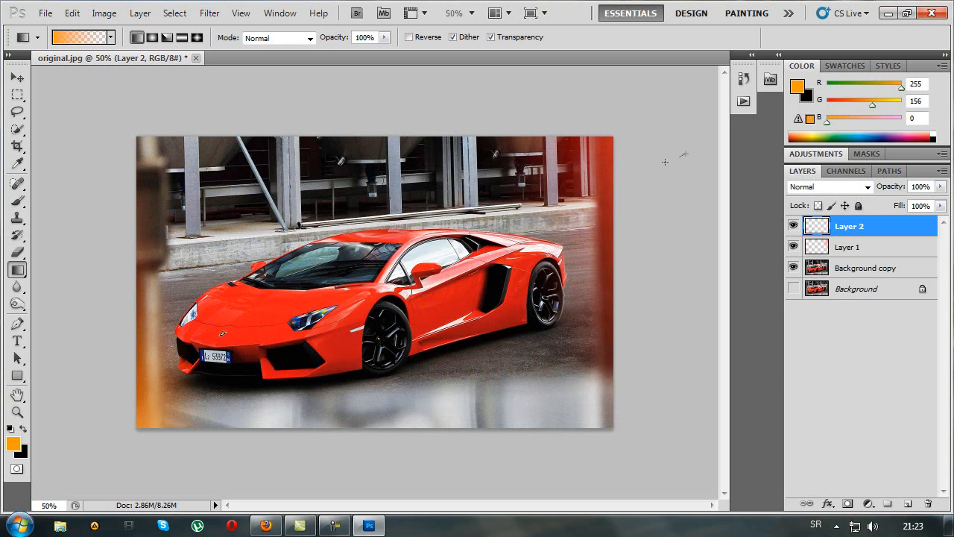
pyautogui.moveTo(589, 195); pyautogui.dragTo(560, 207)
pyautogui.click(861, 187)
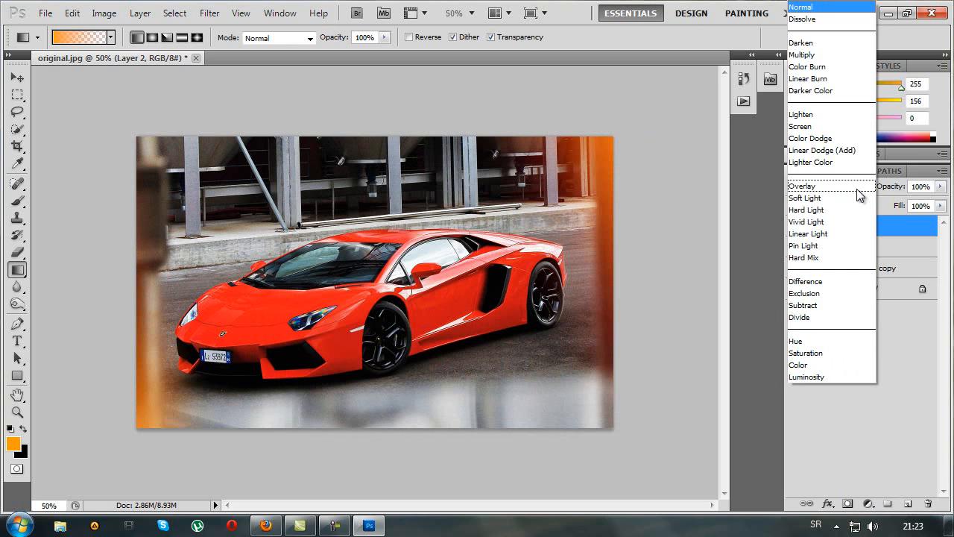
pyautogui.click(853, 150)
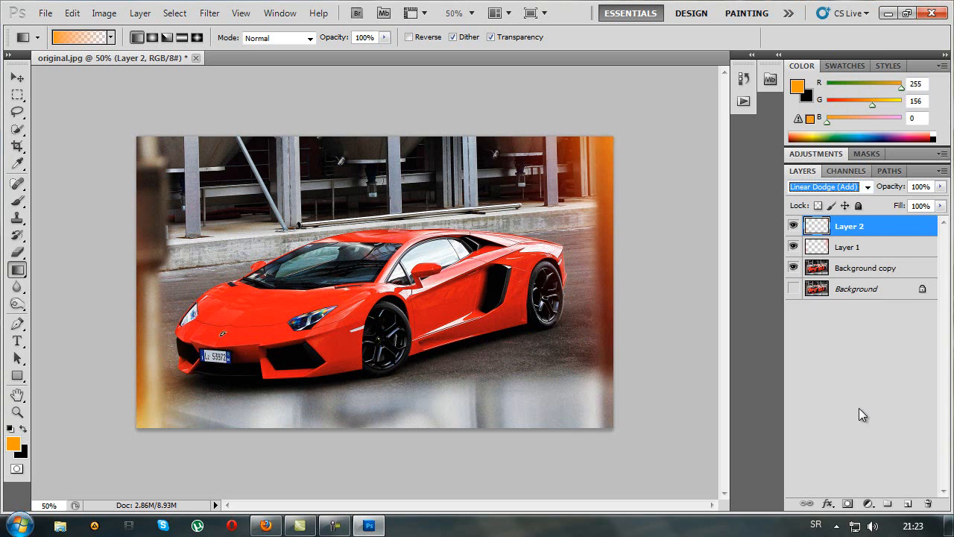
# Add a third new layer and set the foreground colour to white, ffffff
pyautogui.click(909, 504)
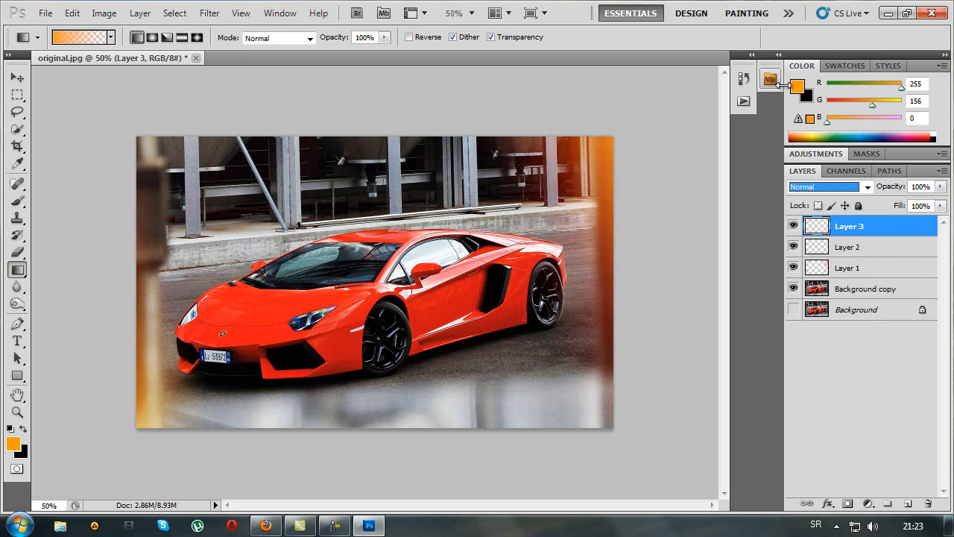
pyautogui.click(797, 87)
pyautogui.moveTo(383, 239); pyautogui.dragTo(273, 190)
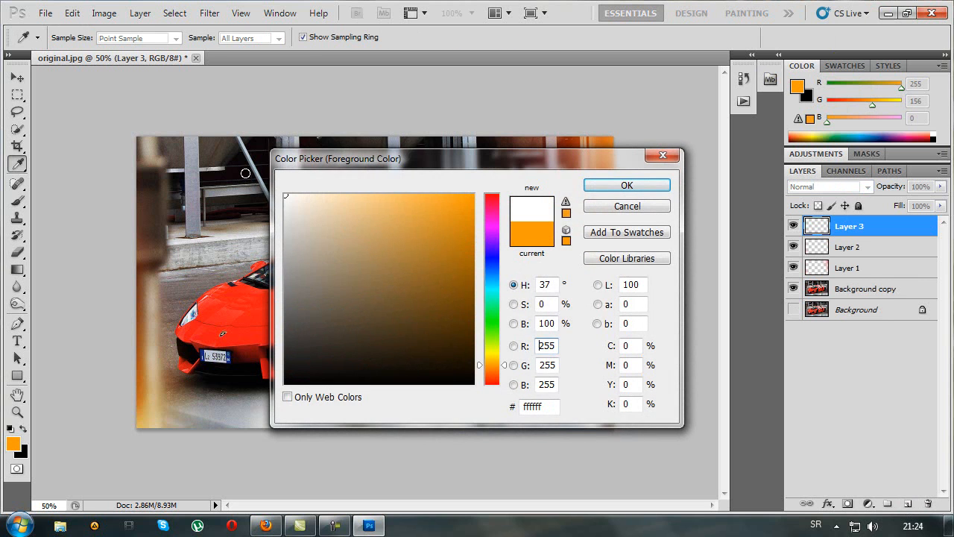
pyautogui.click(639, 186)
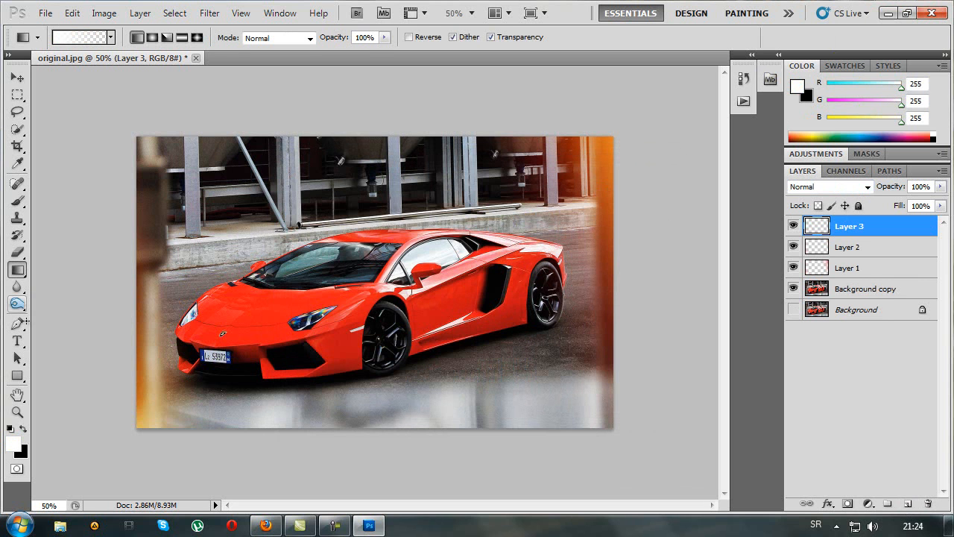
# Draw white-to-transparent gradients inward from the lower-left and upper-right corners, and set the layer's blend mode to Lighten
pyautogui.moveTo(177, 369); pyautogui.dragTo(181, 364)
pyautogui.moveTo(675, 126); pyautogui.dragTo(588, 153)
pyautogui.click(824, 187)
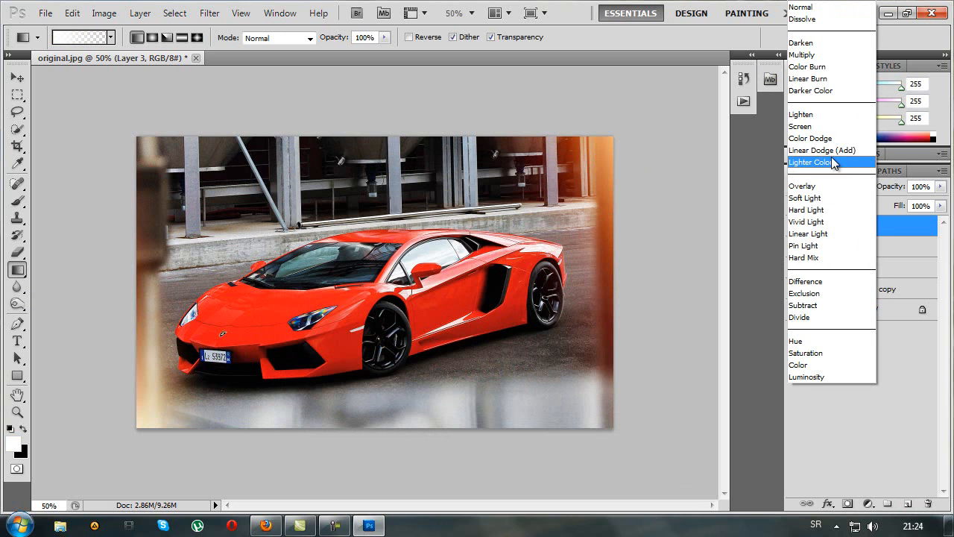
pyautogui.click(837, 115)
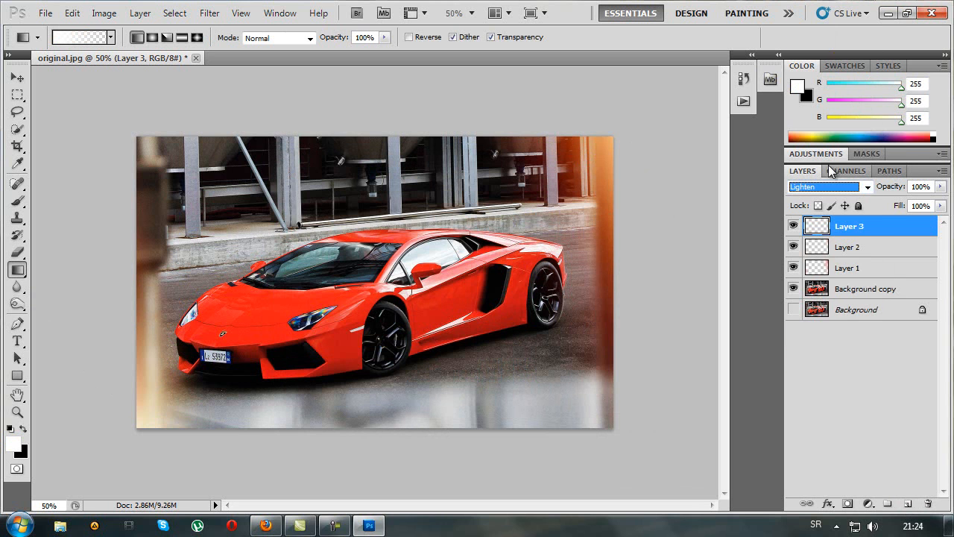
# Add a Curves adjustment above Layer 3 and reshape its Blue channel: white output 204, raised black point, midpoint input 140 to output 110
pyautogui.click(885, 340)
pyautogui.click(851, 227)
pyautogui.click(868, 504)
pyautogui.click(845, 287)
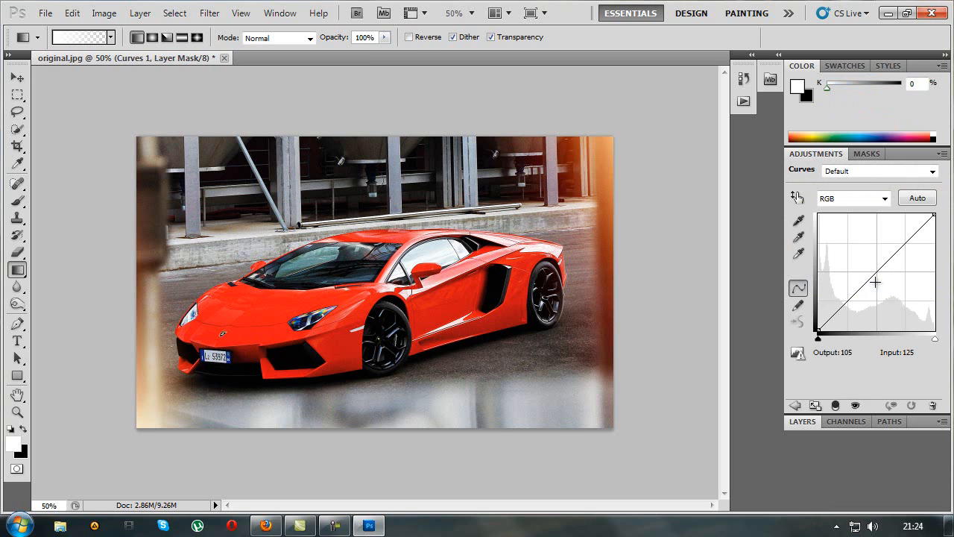
pyautogui.click(872, 199)
pyautogui.click(852, 249)
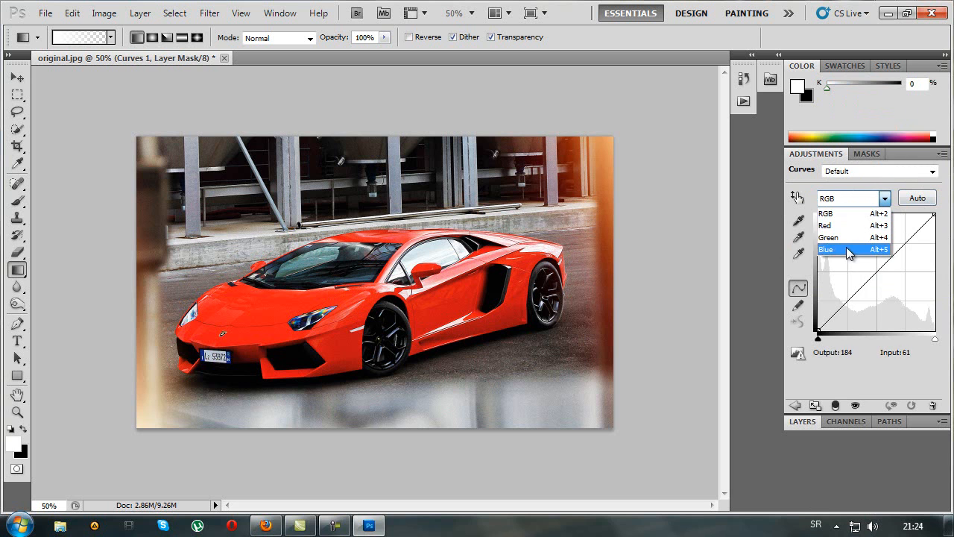
pyautogui.moveTo(935, 215); pyautogui.dragTo(935, 237)
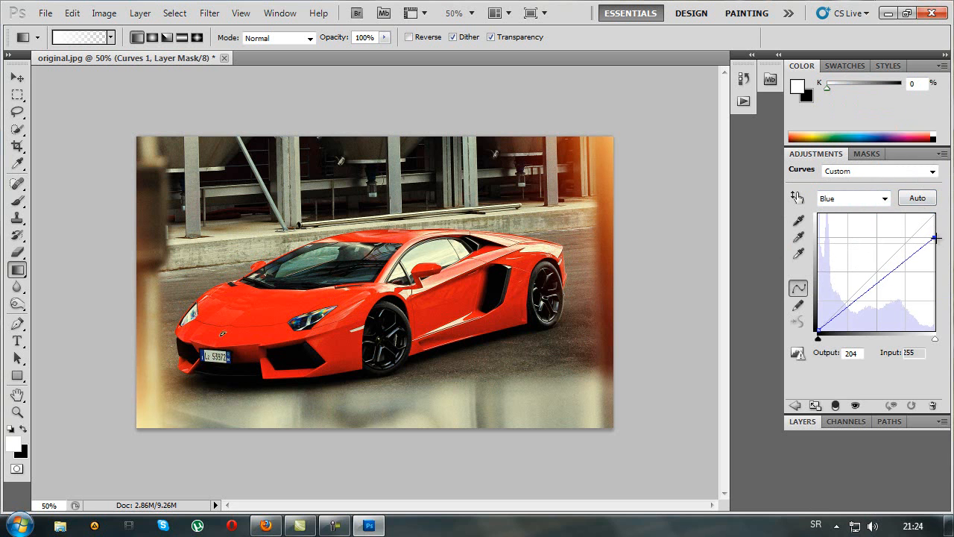
pyautogui.moveTo(817, 332)
pyautogui.mouseDown()
pyautogui.moveTo(813, 310)
pyautogui.moveTo(808, 317)
pyautogui.mouseUp()
pyautogui.moveTo(876, 275); pyautogui.dragTo(881, 280)
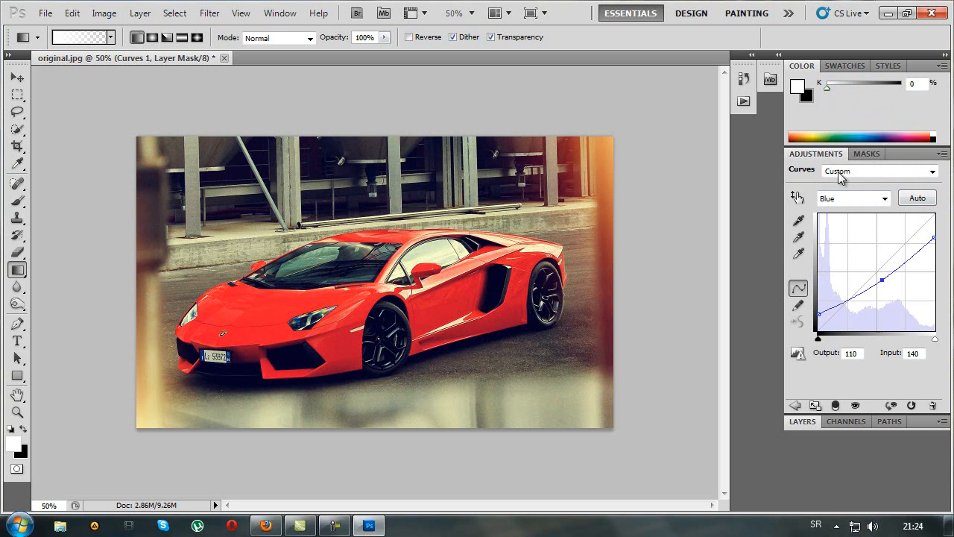
# Flatten the Red channel curve by lowering its white point and raising the black point's output to 46
pyautogui.click(857, 199)
pyautogui.click(861, 226)
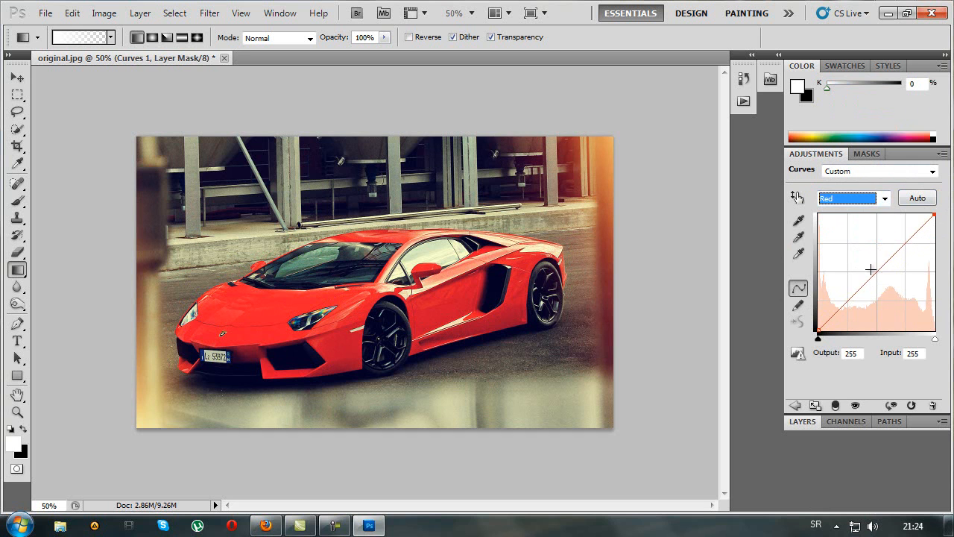
pyautogui.moveTo(934, 214); pyautogui.dragTo(933, 237)
pyautogui.moveTo(823, 331); pyautogui.dragTo(818, 310)
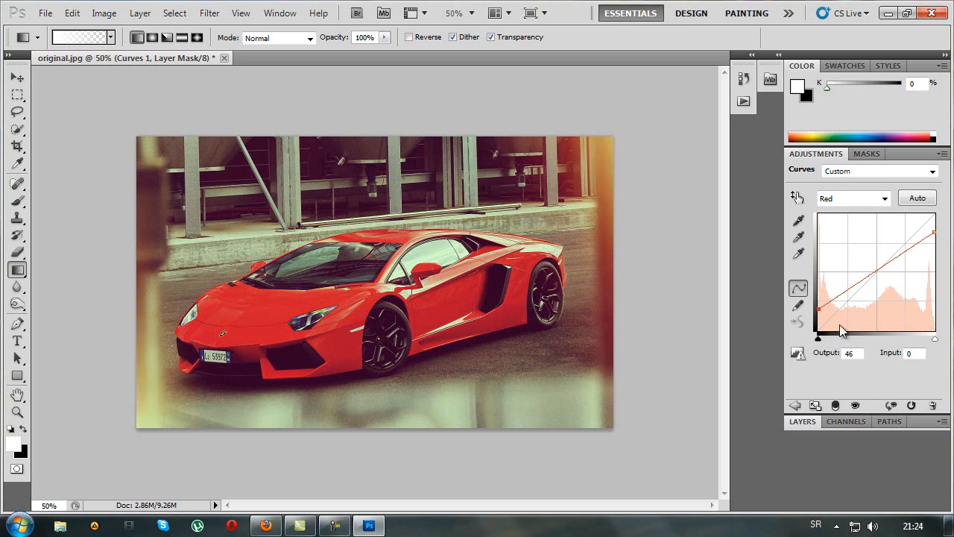
pyautogui.click(802, 422)
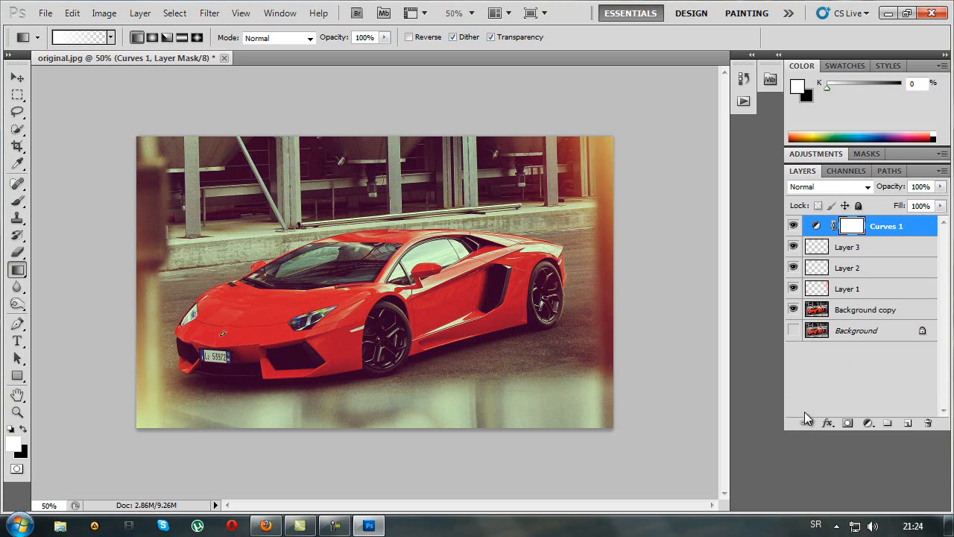
# Open the image file bokah textura.jpg
pyautogui.click(45, 13)
pyautogui.click(54, 40)
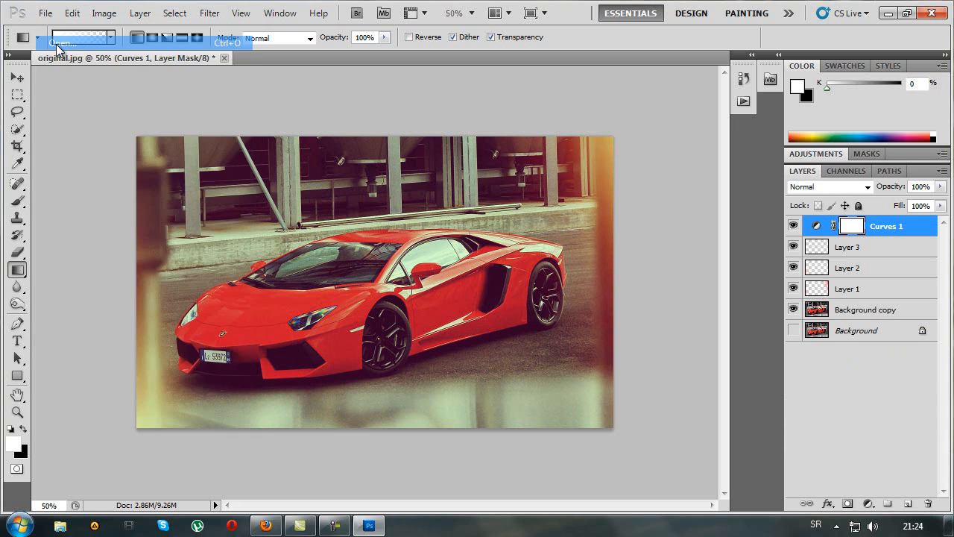
pyautogui.click(547, 221)
pyautogui.click(660, 328)
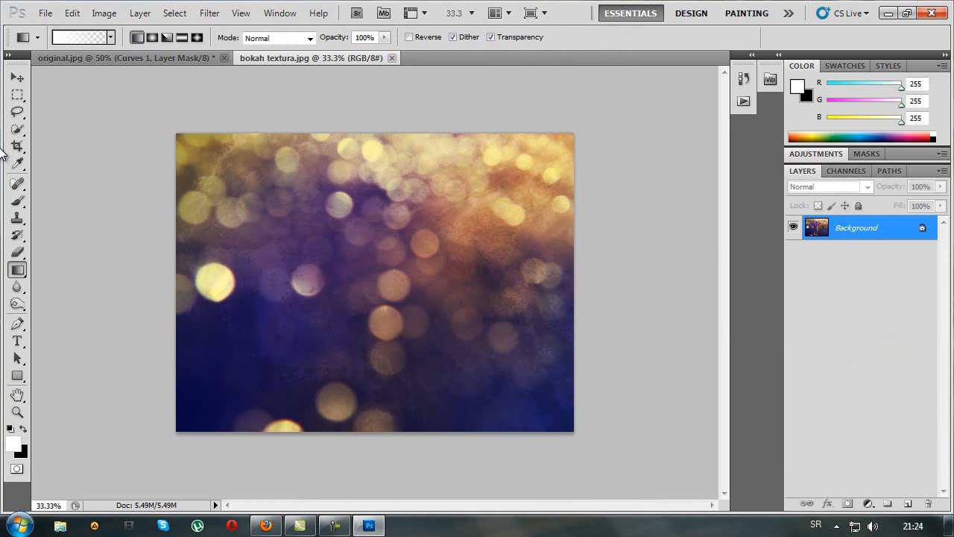
# Convert the bokeh texture's Background into a regular layer and move it into original.jpg above the Curves adjustment, covering the canvas
pyautogui.click(17, 77)
pyautogui.doubleClick(847, 228)
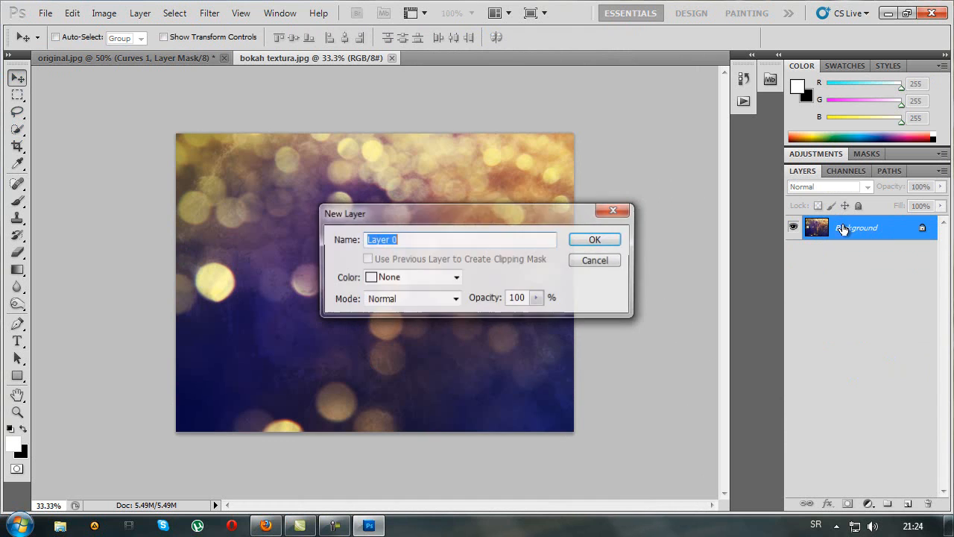
pyautogui.click(594, 240)
pyautogui.moveTo(431, 242); pyautogui.dragTo(279, 210)
pyautogui.moveTo(367, 241); pyautogui.dragTo(394, 263)
# Set the bokeh layer's blend mode to Color Dodge and shift the texture slightly down and to the right over the car photo
pyautogui.click(854, 187)
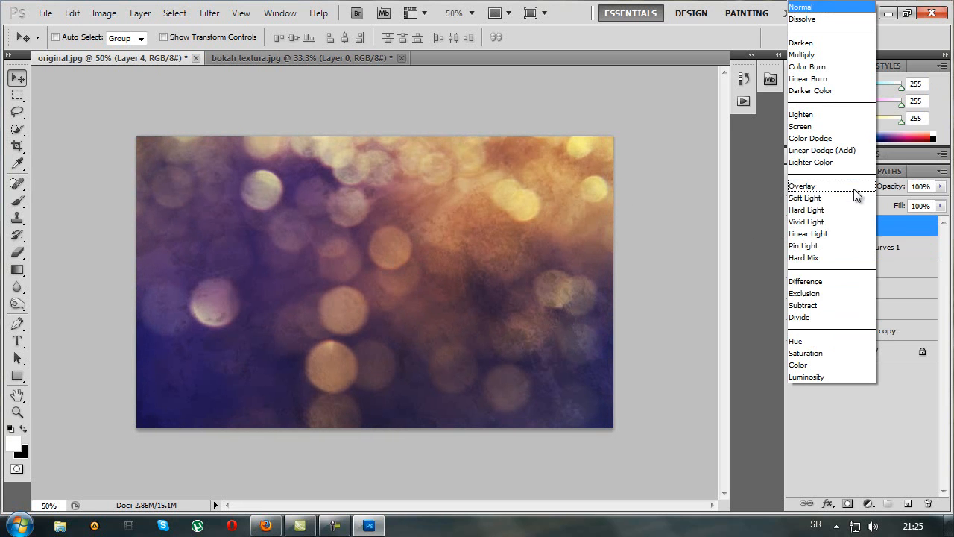
pyautogui.click(844, 138)
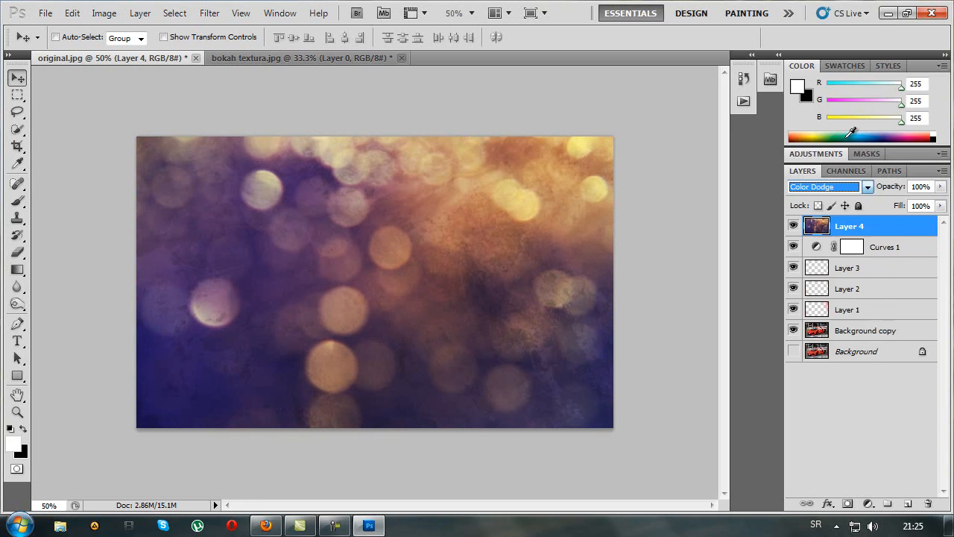
pyautogui.moveTo(545, 236); pyautogui.dragTo(582, 257)
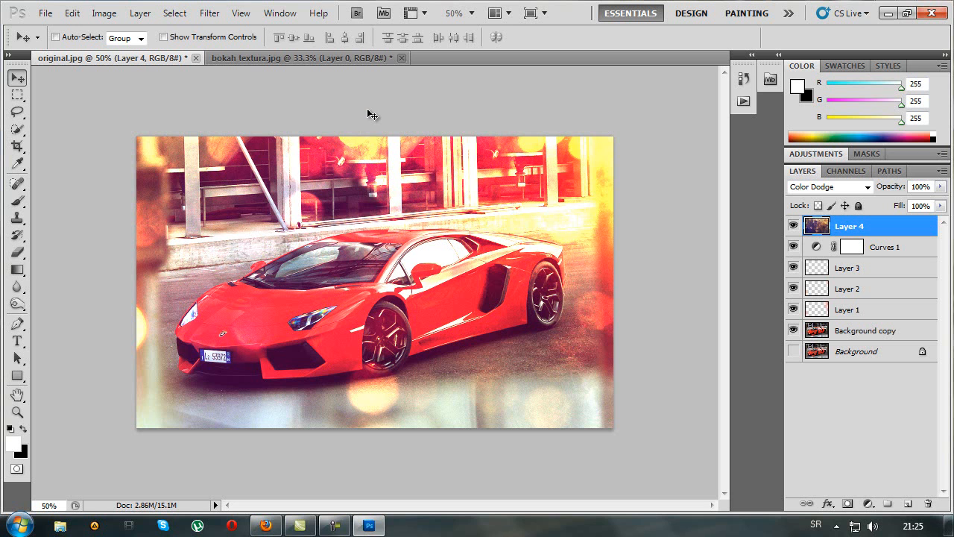
# Save the edited photo to the Desktop as a JPEG named after, at maximum quality 12
pyautogui.click(45, 12)
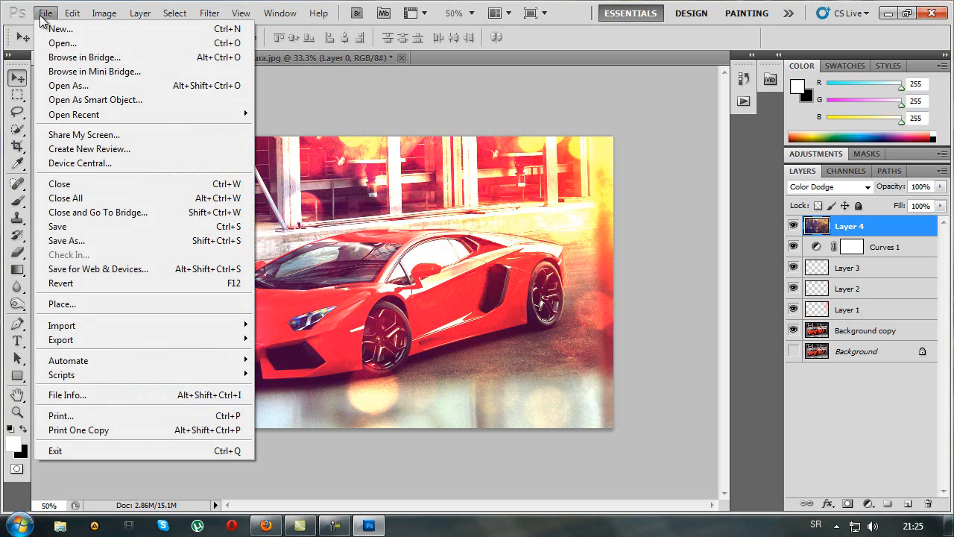
pyautogui.click(132, 240)
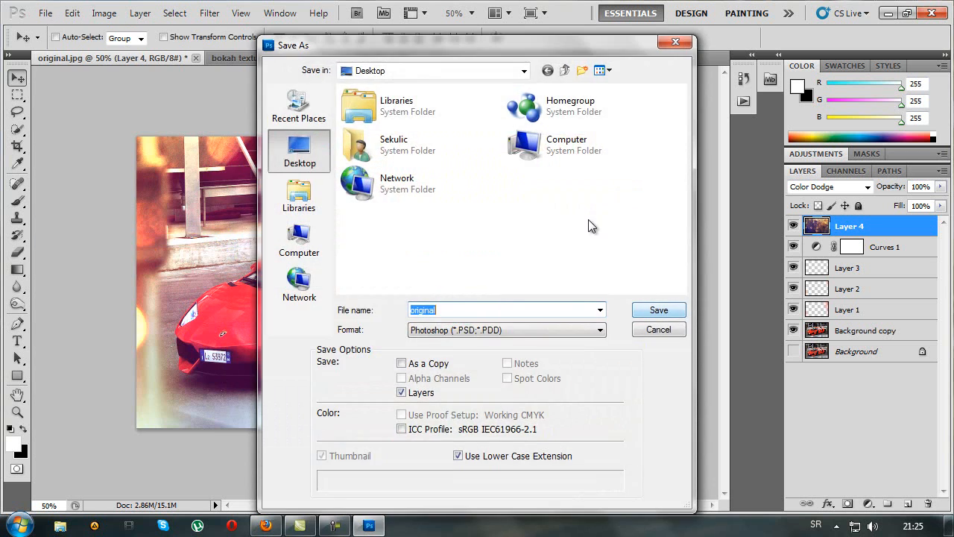
pyautogui.write('a')
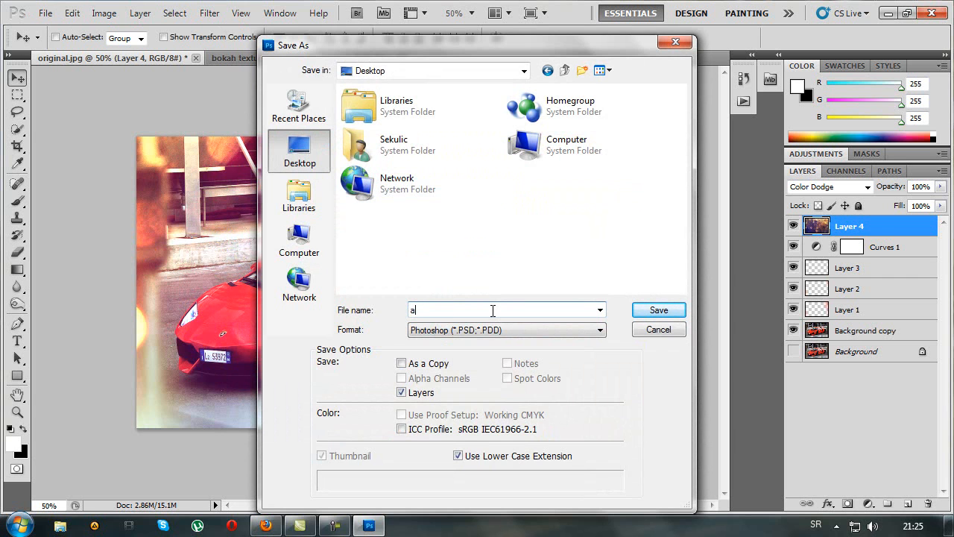
pyautogui.click(488, 330)
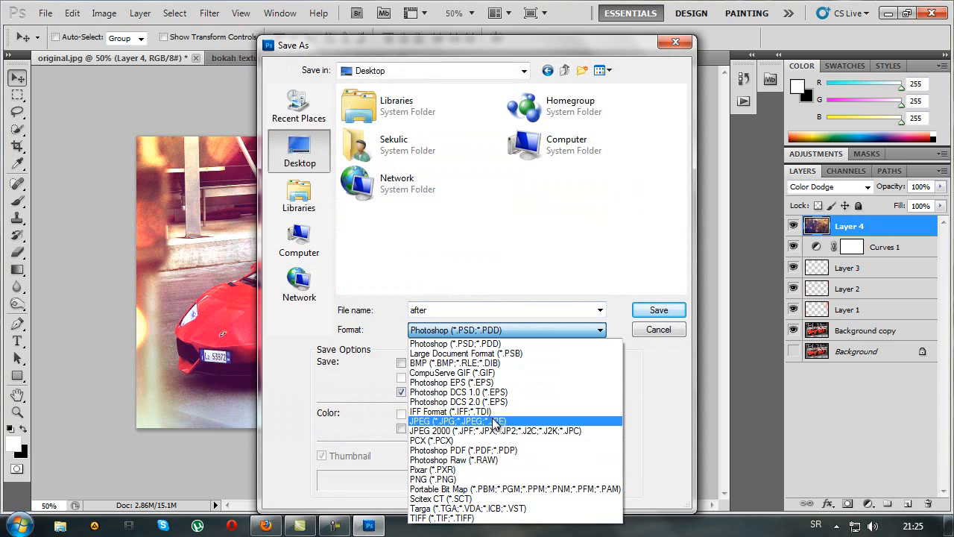
pyautogui.click(492, 421)
pyautogui.click(651, 311)
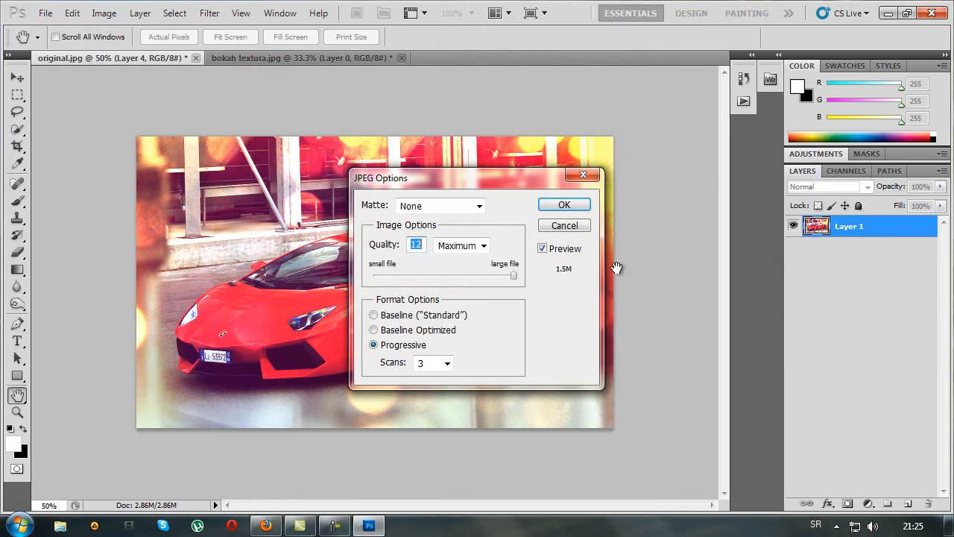
pyautogui.click(563, 200)
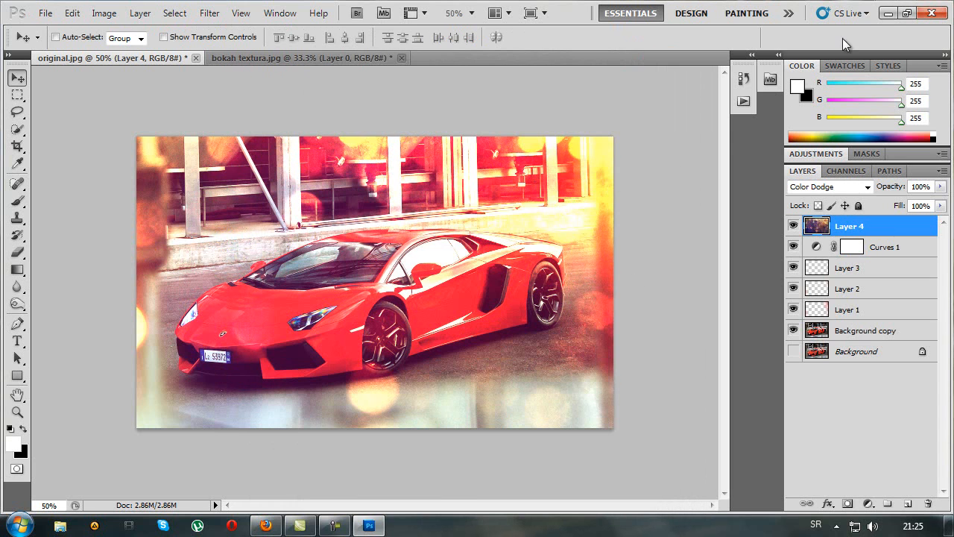
# Open the original and after images from the desktop in Windows Photo Viewer and place them side by side for comparison
pyautogui.click(888, 13)
pyautogui.doubleClick(22, 45)
pyautogui.moveTo(254, 13); pyautogui.dragTo(953, 53)
pyautogui.doubleClick(20, 108)
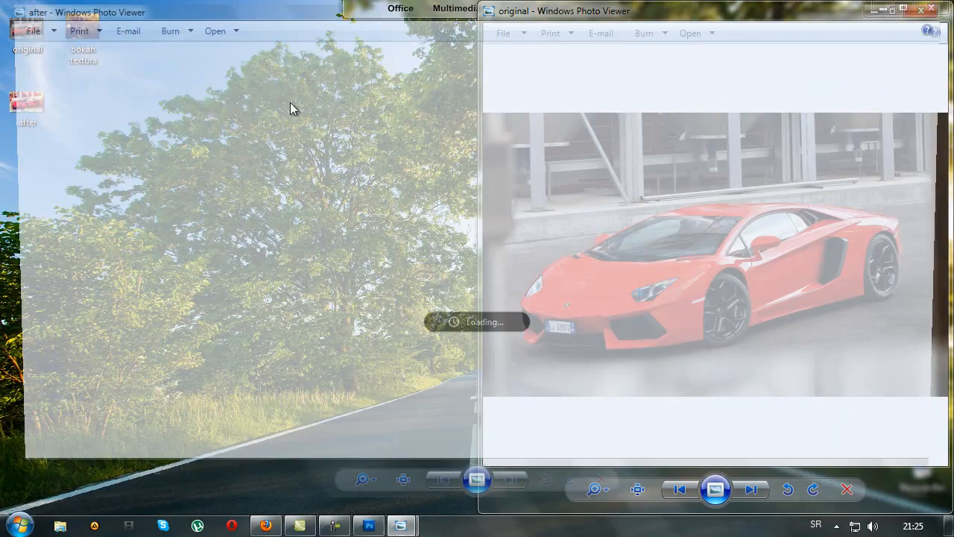
pyautogui.moveTo(372, 9); pyautogui.dragTo(246, 132)
pyautogui.moveTo(0, 133); pyautogui.dragTo(0, 134)
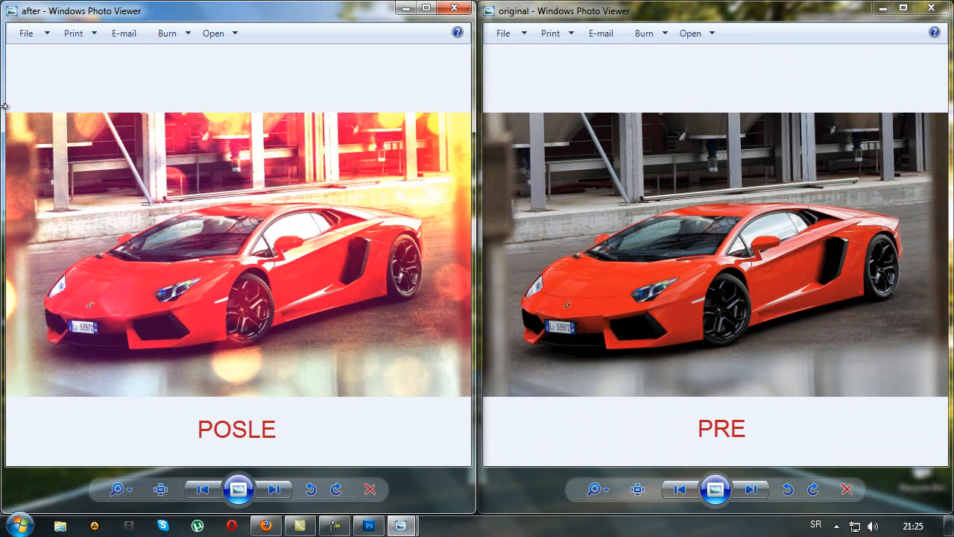